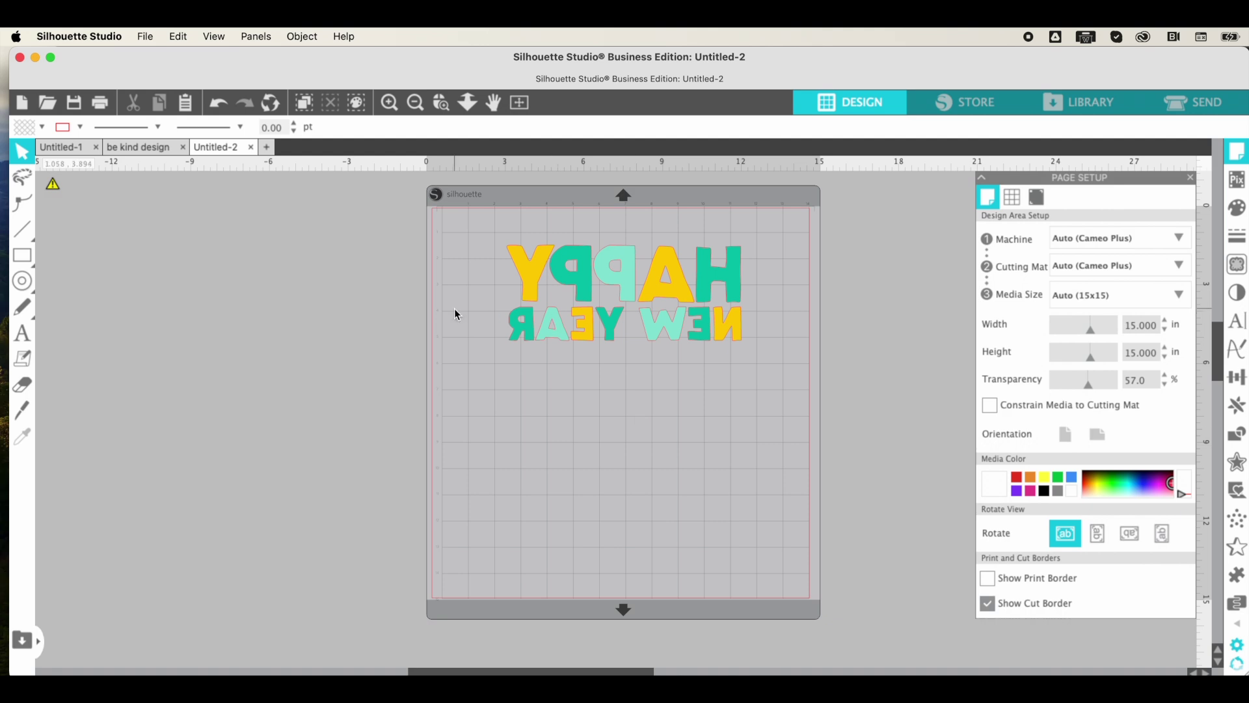
Select the HAPPY NEW YEAR design and bring up its fill options, closing Page Setup
left_click(533, 280)
left_click(1236, 207)
left_click(1189, 177)
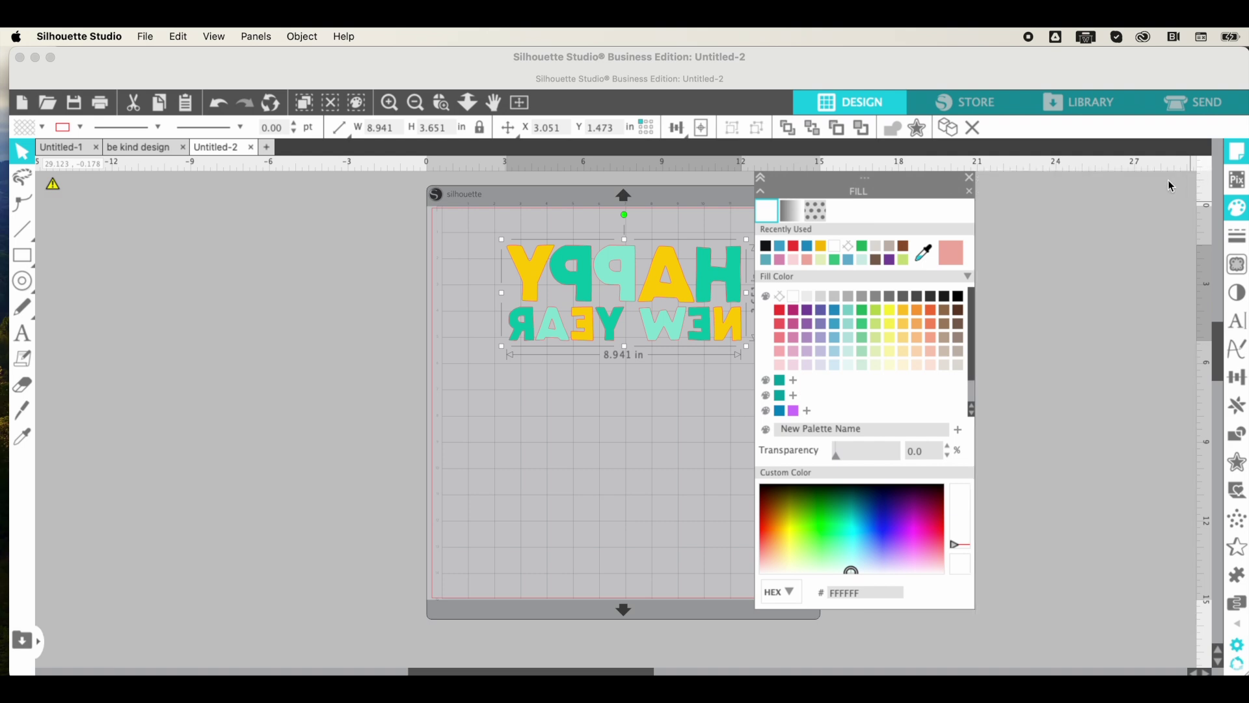
View the fill pattern choices for the text, then put them away and show the library
left_click(814, 198)
left_click_drag(827, 179, 875, 182)
scroll(876, 277, "down", 8)
scroll(876, 276, "down", 10)
scroll(875, 277, "up", 8)
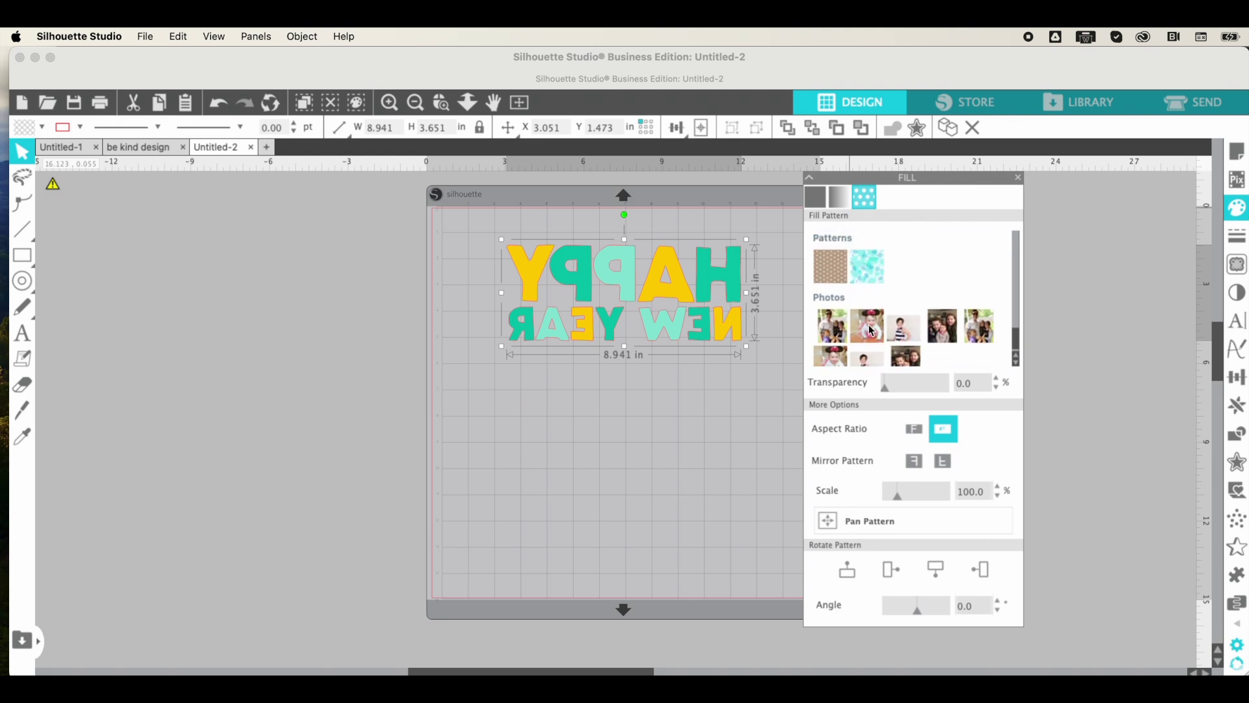
scroll(870, 329, "up", 4)
scroll(869, 328, "down", 8)
scroll(870, 329, "up", 10)
left_click(1017, 178)
left_click(1090, 101)
Browse Designs and Patterns, list all 430 library files, and sync the library with the cloud
left_click(23, 229)
left_click(44, 254)
left_click(61, 157)
scroll(482, 346, "down", 10)
scroll(482, 347, "down", 10)
scroll(483, 346, "down", 10)
scroll(482, 346, "down", 8)
scroll(518, 390, "down", 8)
scroll(585, 410, "down", 5)
scroll(661, 438, "up", 15)
scroll(661, 437, "up", 10)
scroll(660, 437, "up", 10)
scroll(666, 402, "up", 3)
scroll(665, 403, "up", 10)
scroll(665, 401, "up", 8)
scroll(665, 400, "up", 3)
scroll(665, 400, "up", 3)
mouse_move(739, 557)
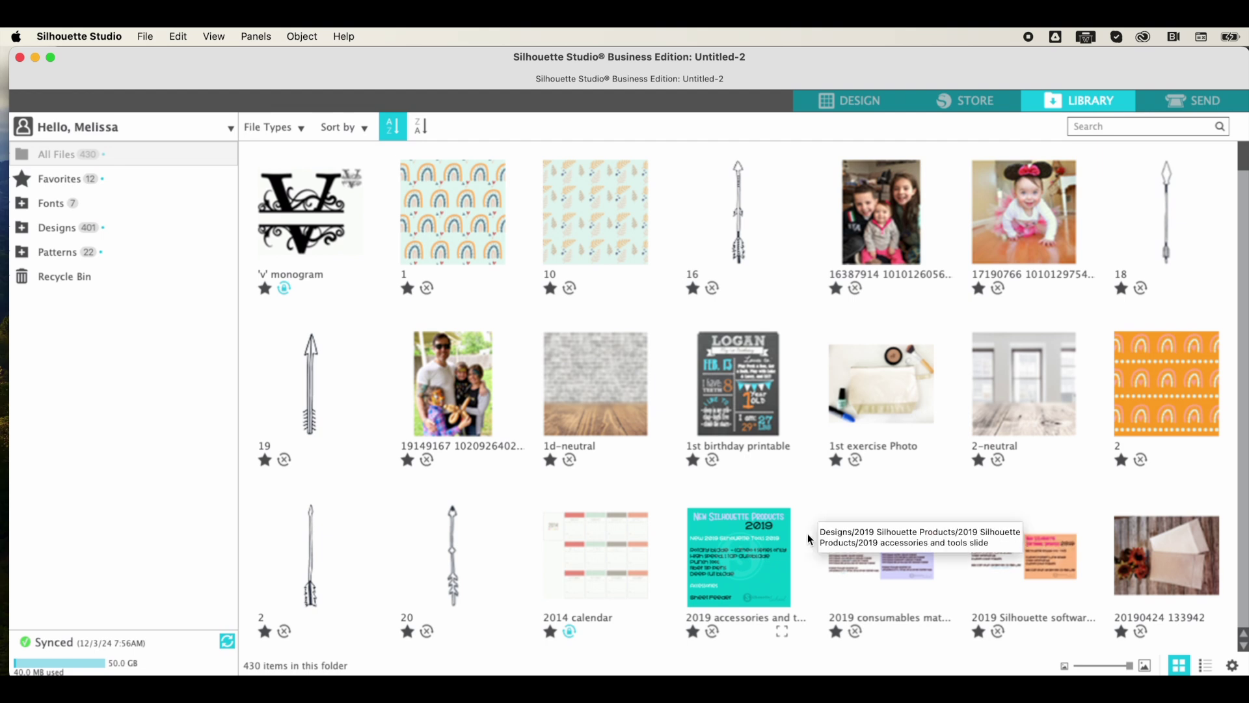
left_click(227, 641)
left_click(1074, 97)
From the library settings gear, open Library Snapshot and view the November 30 snapshot read-only
left_click(1232, 665)
left_click(437, 446)
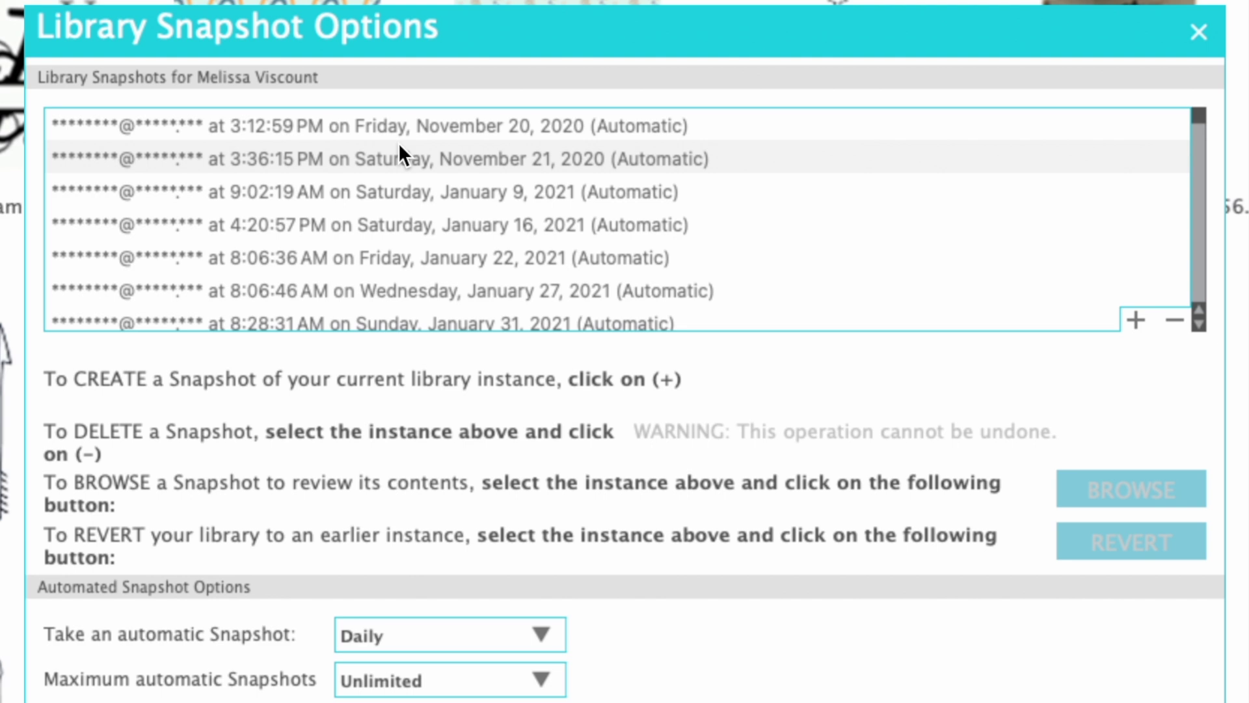
scroll(398, 143, "down", 4)
scroll(398, 143, "down", 4)
scroll(398, 143, "down", 3)
scroll(398, 143, "down", 3)
scroll(399, 143, "down", 4)
scroll(399, 143, "down", 4)
scroll(399, 142, "up", 15)
scroll(381, 234, "down", 8)
scroll(382, 235, "down", 10)
left_click(355, 312)
left_click(1116, 495)
Back in the live cloud library, browse the November 28, 2024 snapshot read-only
left_click(784, 162)
left_click(1232, 665)
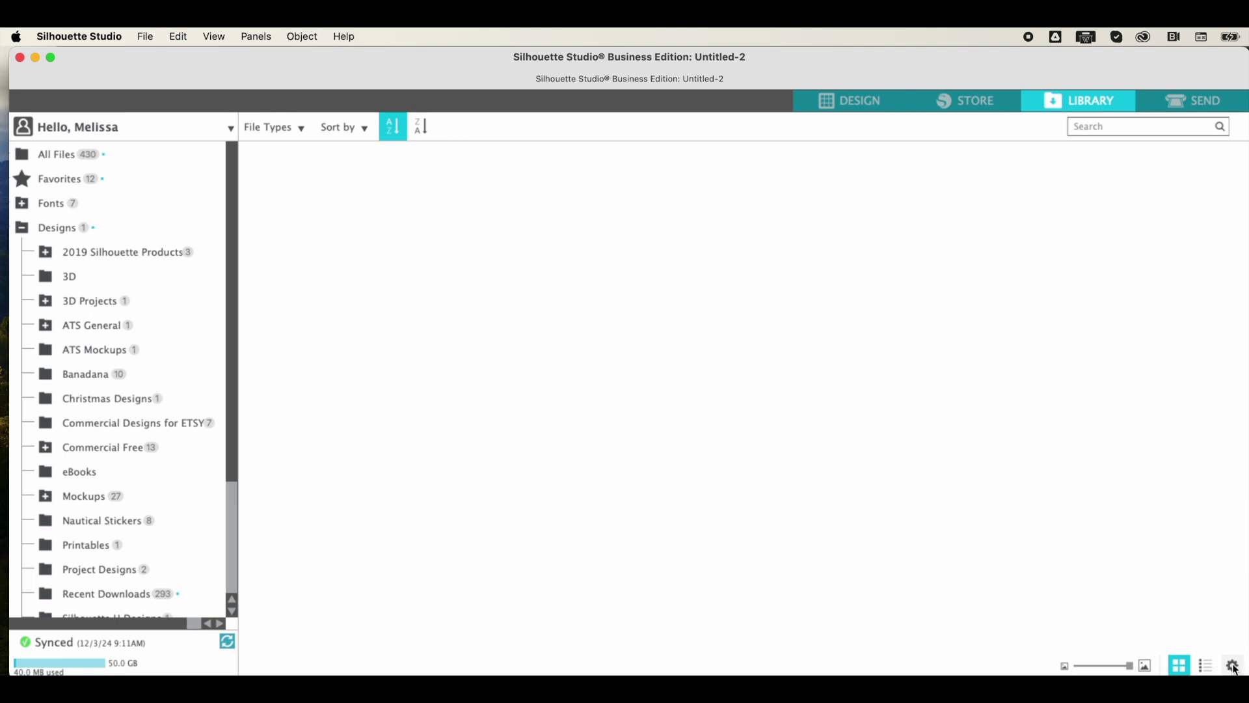
left_click(497, 452)
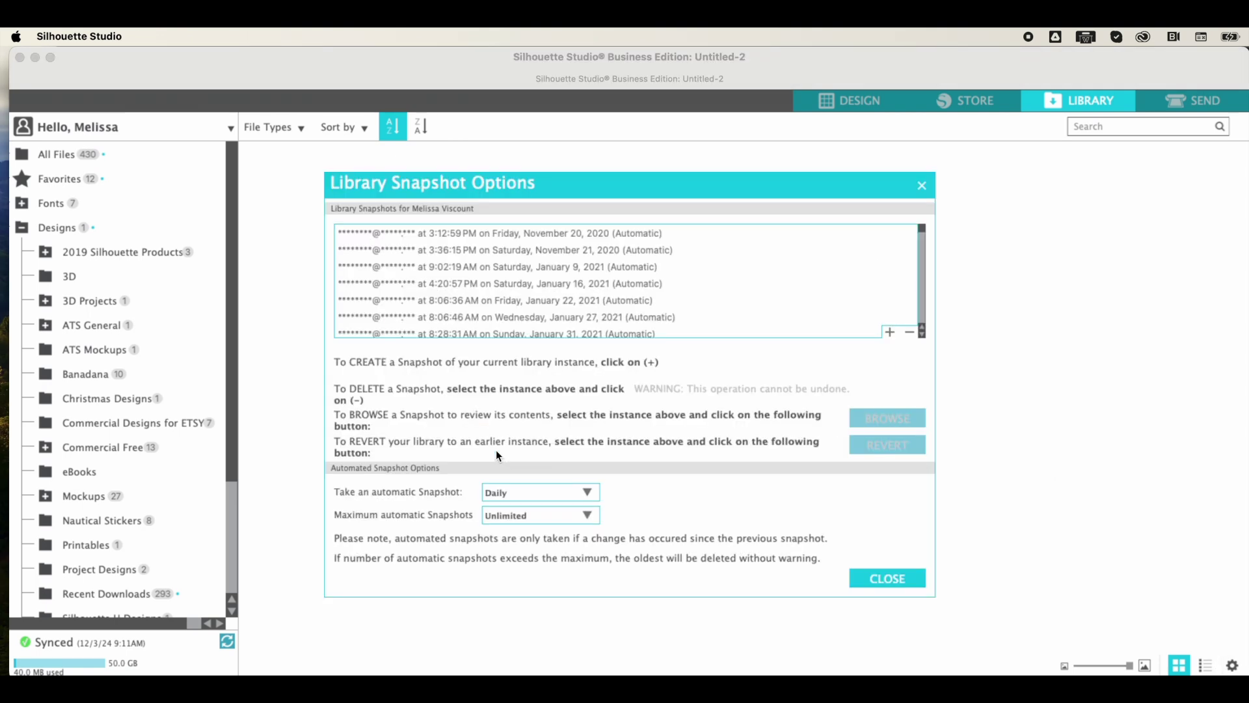
left_click_drag(922, 233, 921, 333)
left_click(573, 313)
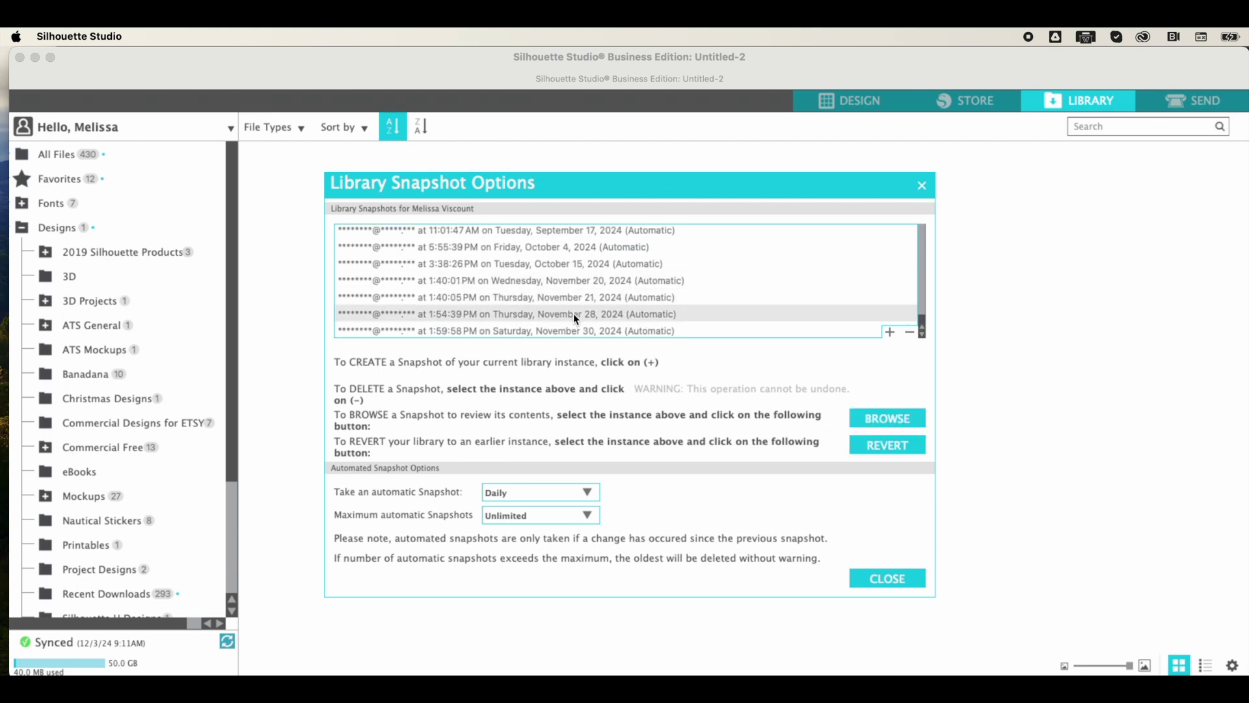
left_click(871, 416)
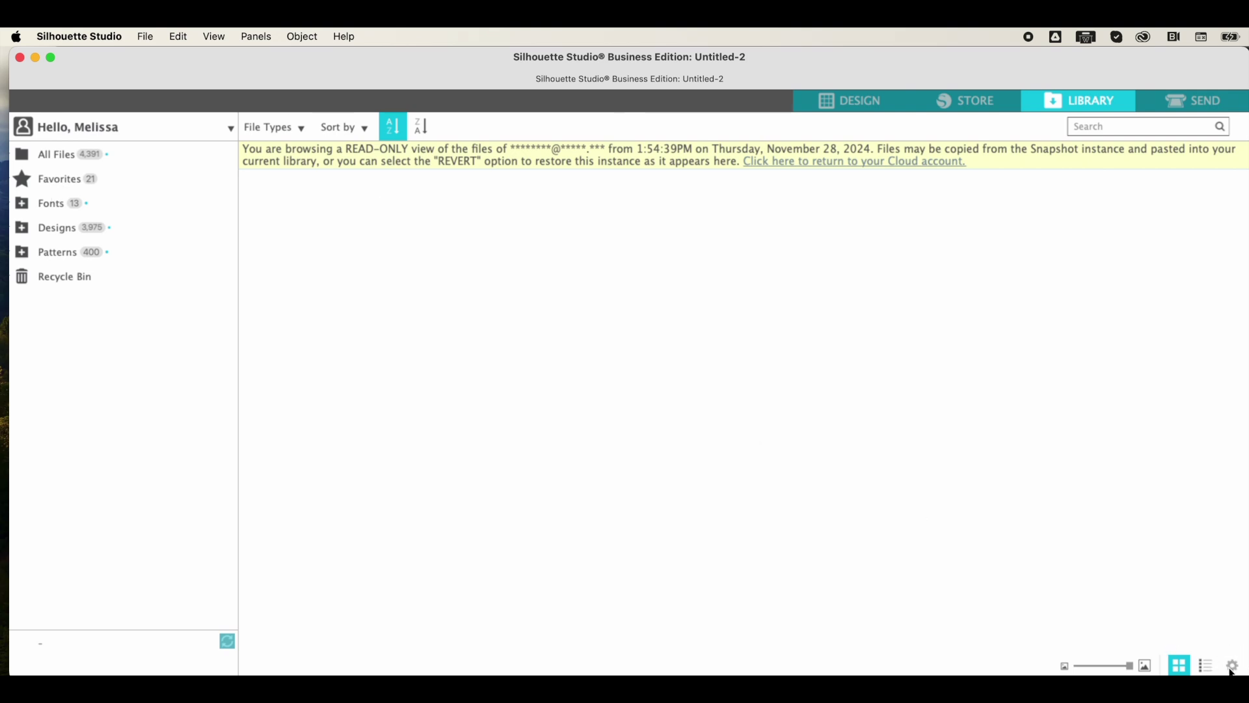
Return to the live cloud library and select the November 28, 2024 snapshot
left_click(853, 163)
left_click(22, 228)
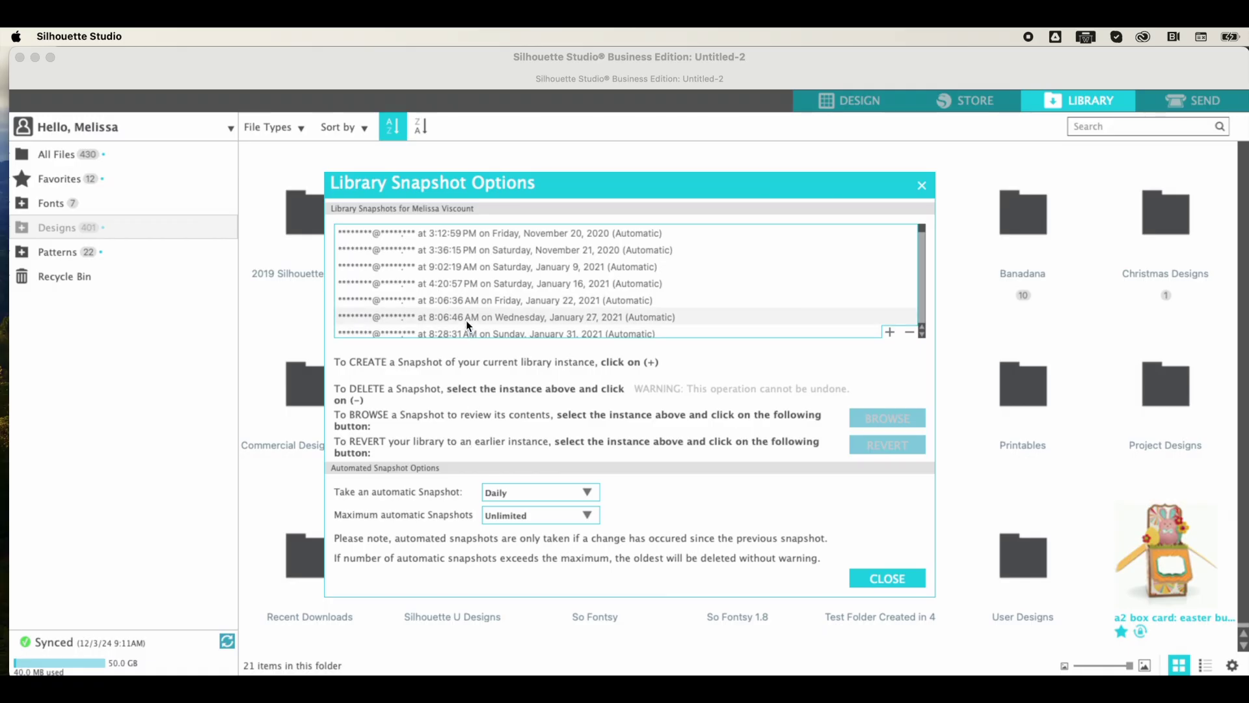
scroll(504, 313, "down", 3)
scroll(505, 312, "down", 5)
left_click(502, 313)
Revert the account to that snapshot, confirm all 4,391 files are back, and resume designing
left_click(873, 443)
left_click(865, 290)
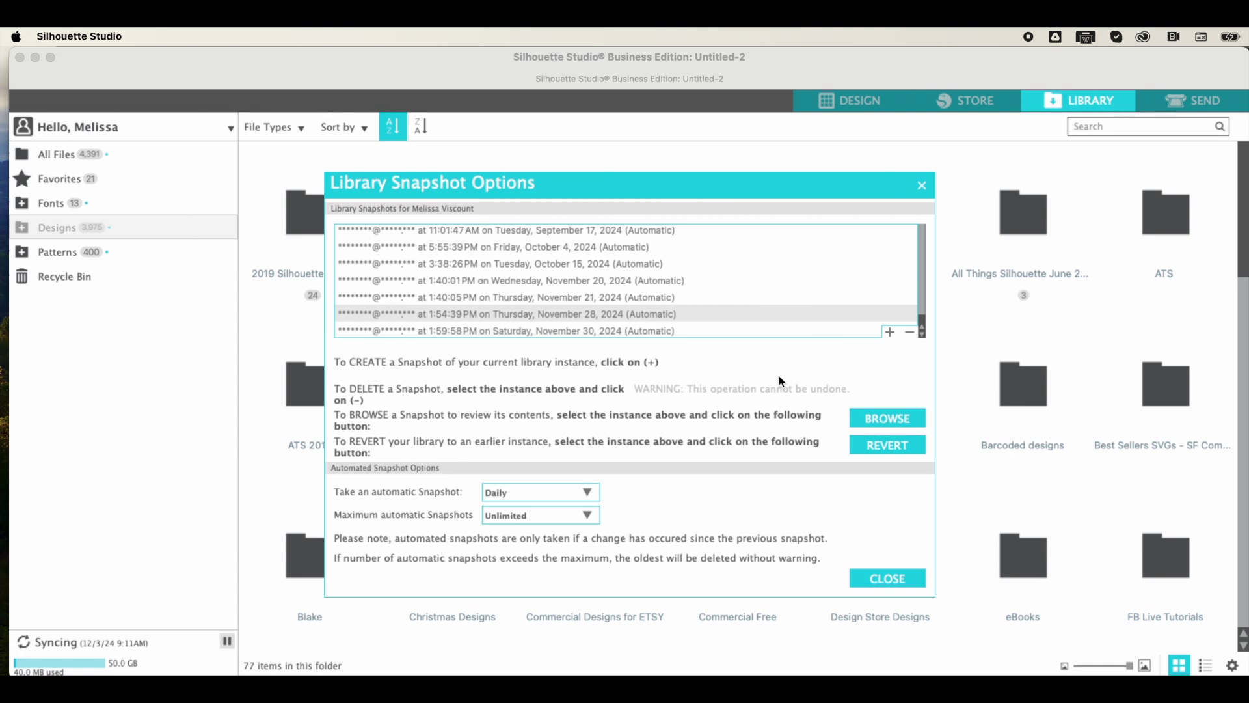
left_click(876, 579)
left_click(80, 154)
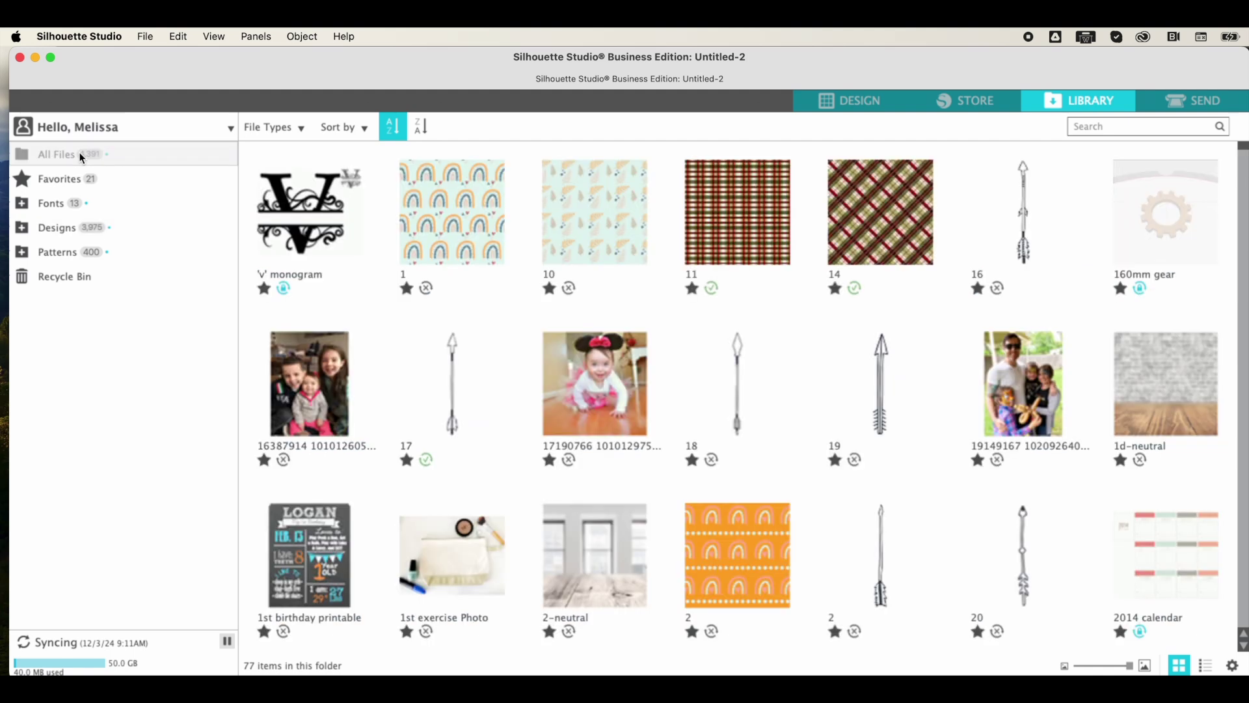
scroll(356, 337, "down", 5)
scroll(356, 337, "down", 5)
scroll(357, 337, "up", 8)
left_click(862, 107)
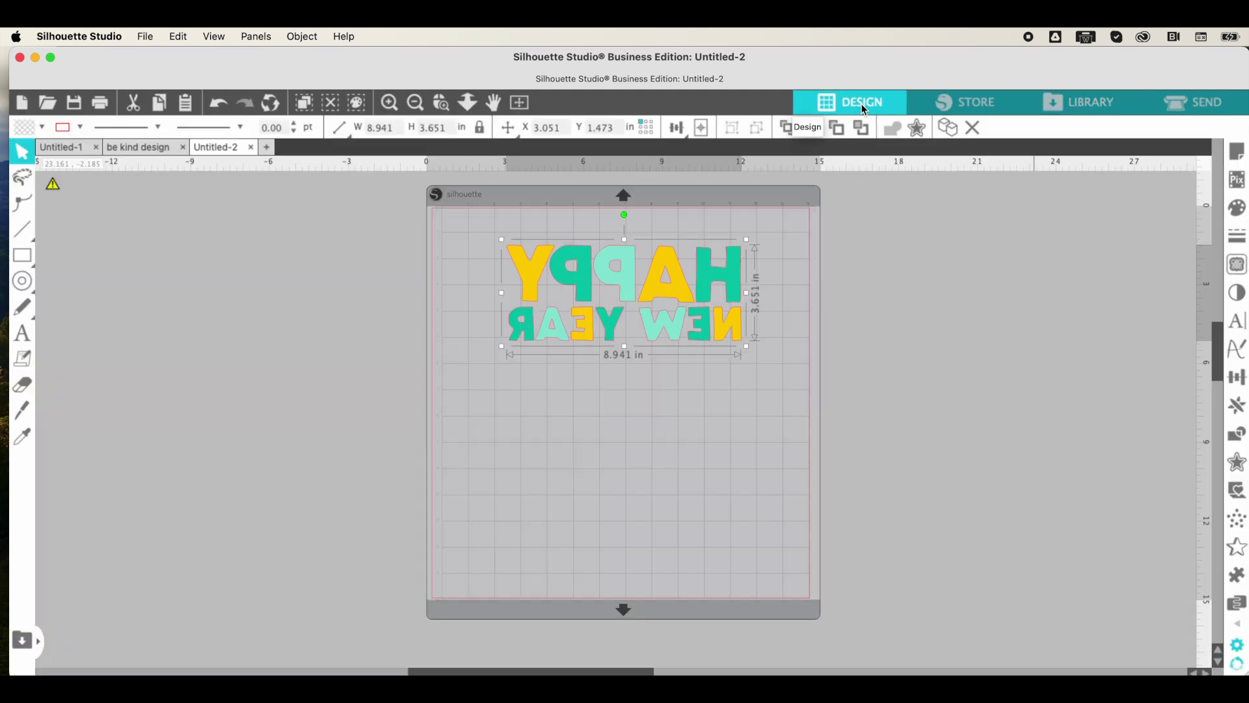